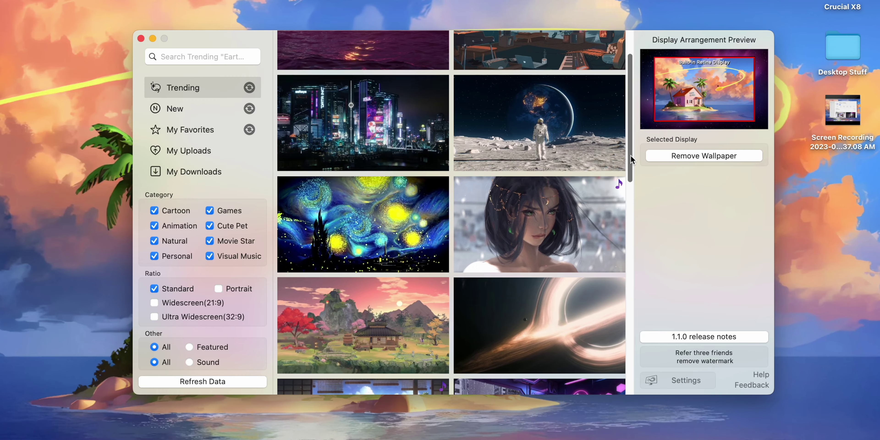
Browse the iWallpaper grid and check the app's menu-bar menu
scroll(634, 181, down, 5)
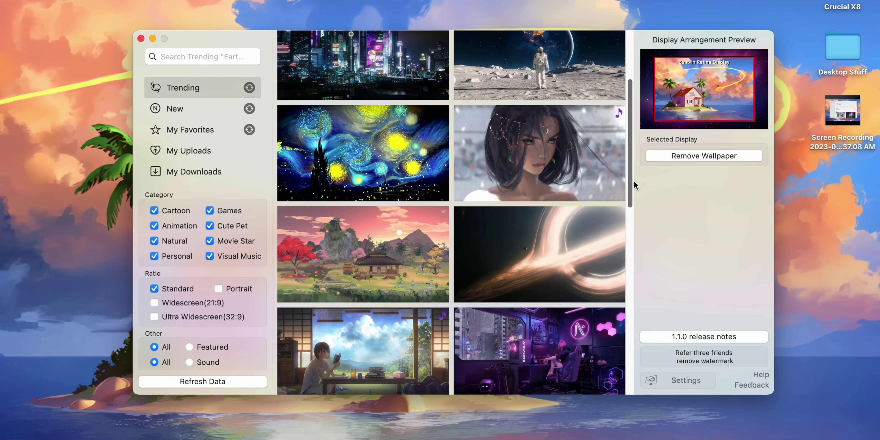
scroll(636, 198, down, 3)
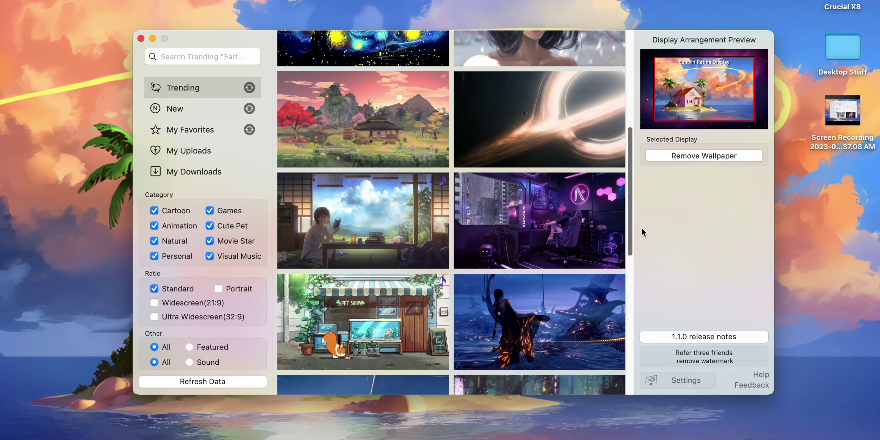
scroll(641, 239, down, 3)
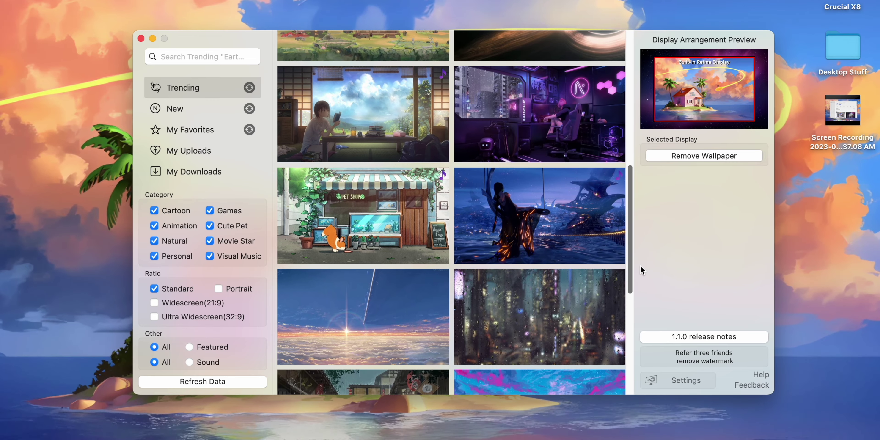
scroll(641, 280, down, 2)
scroll(643, 300, down, 3)
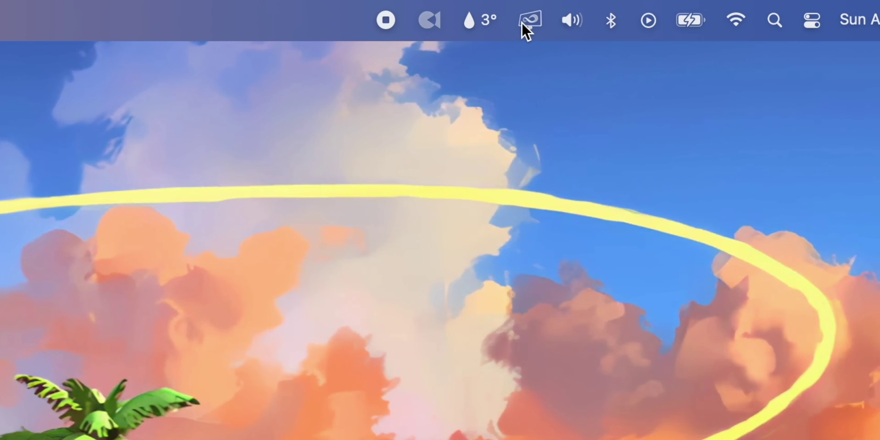
click(527, 21)
mouse_move(538, 129)
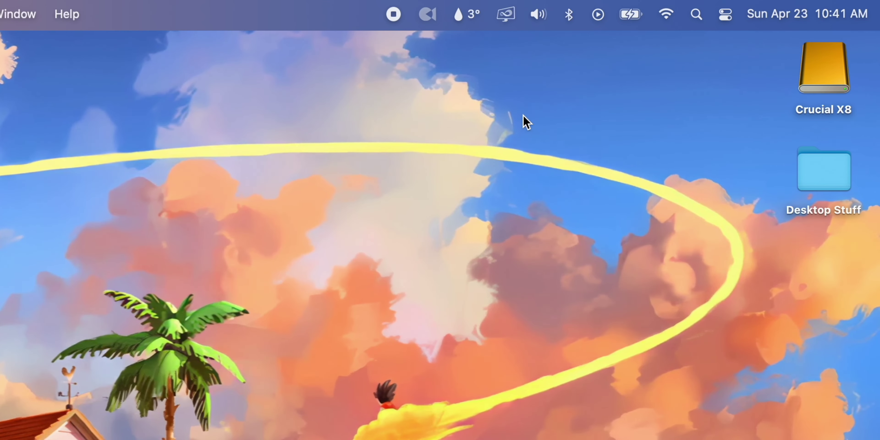
From the iWallpaper homepage, download the 4K ocean-waves wallpaper and set it as the desktop background
click(499, 14)
click(502, 45)
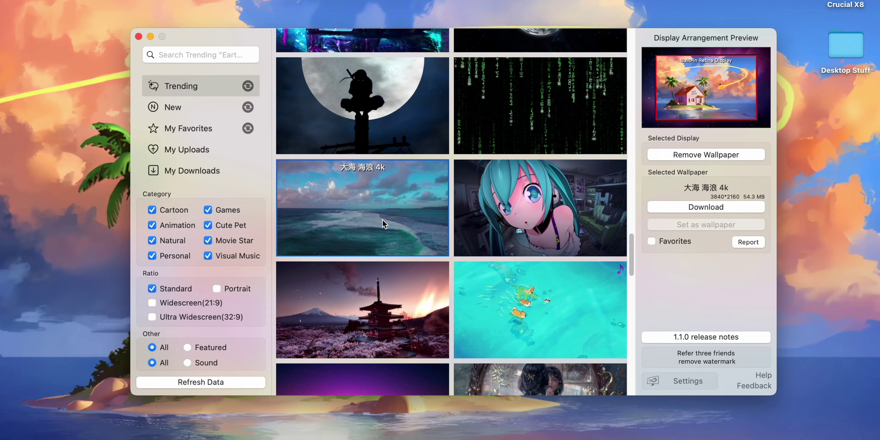
click(706, 207)
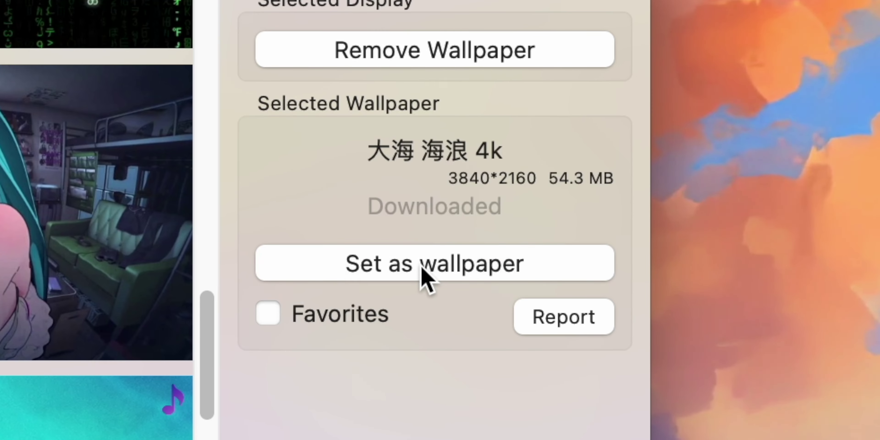
click(421, 268)
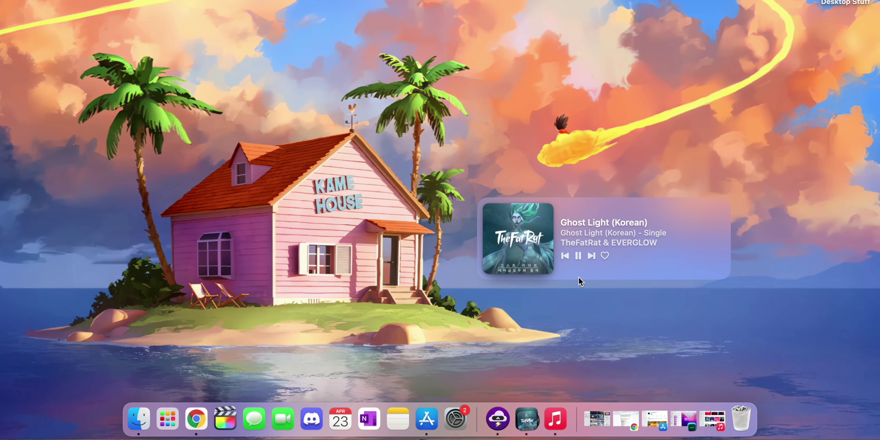
Skip ahead three tracks in Sleeve
click(591, 256)
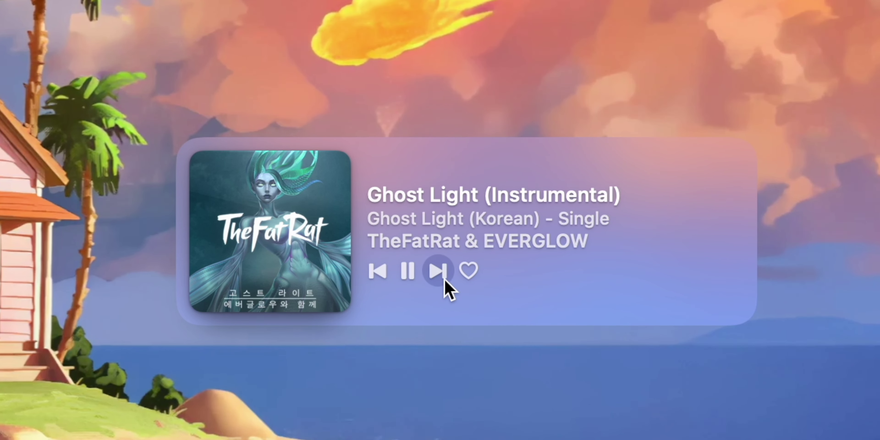
click(444, 279)
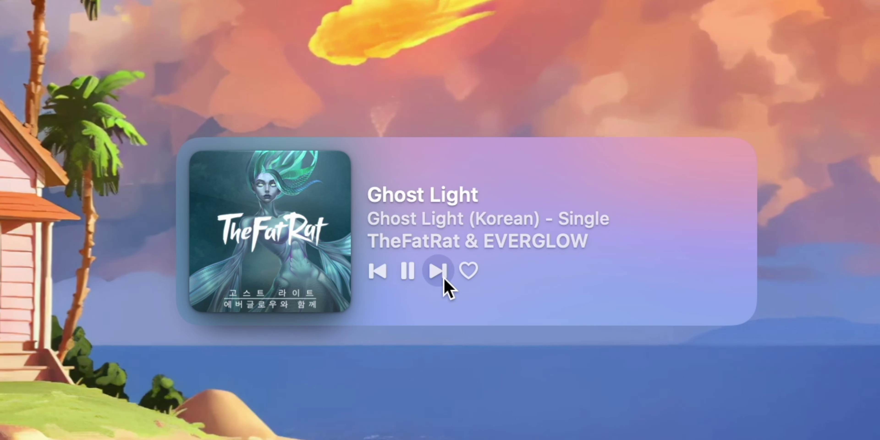
click(444, 278)
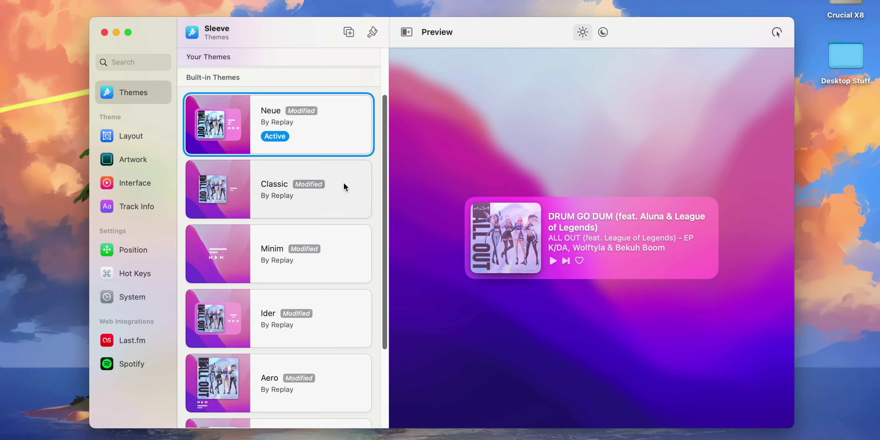
Try the Classic, Minim, Ider, Aero and Stack widget themes
click(344, 183)
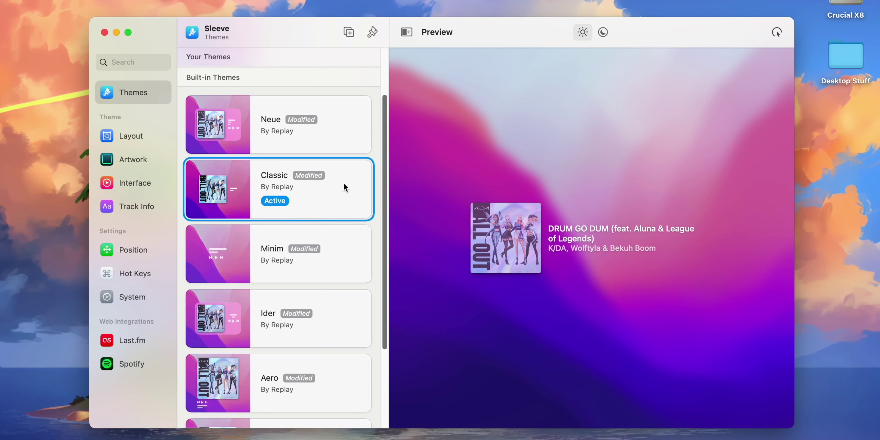
click(340, 245)
scroll(339, 243, down, 2)
click(335, 261)
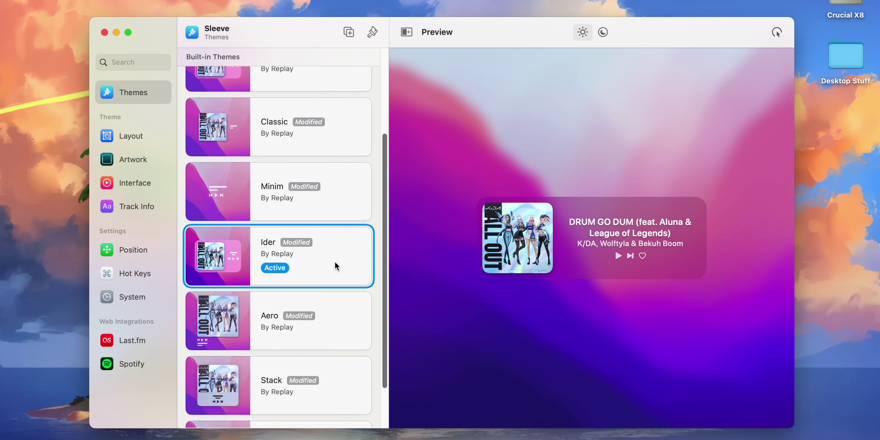
scroll(335, 261, down, 2)
click(337, 279)
scroll(337, 279, down, 1)
click(335, 316)
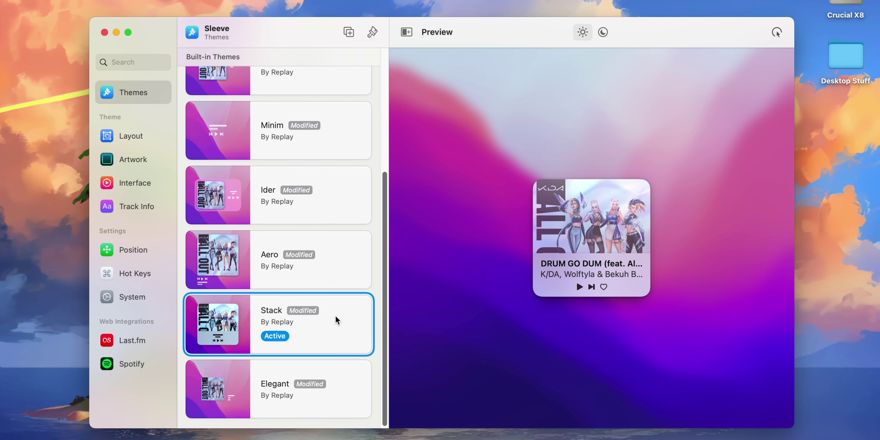
Try large album artwork, then return the artwork to medium size
click(136, 139)
click(133, 159)
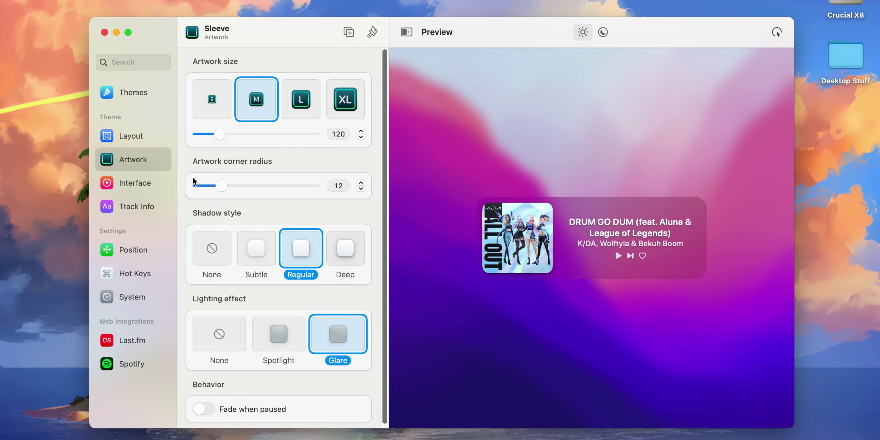
click(296, 113)
click(262, 110)
drag(223, 188, 220, 185)
mouse_move(220, 134)
mouse_down()
mouse_move(202, 134)
mouse_move(218, 134)
mouse_up()
scroll(295, 298, down, 1)
Set Large playback controls and adjust backdrop transparency and spacing in Interface
click(135, 183)
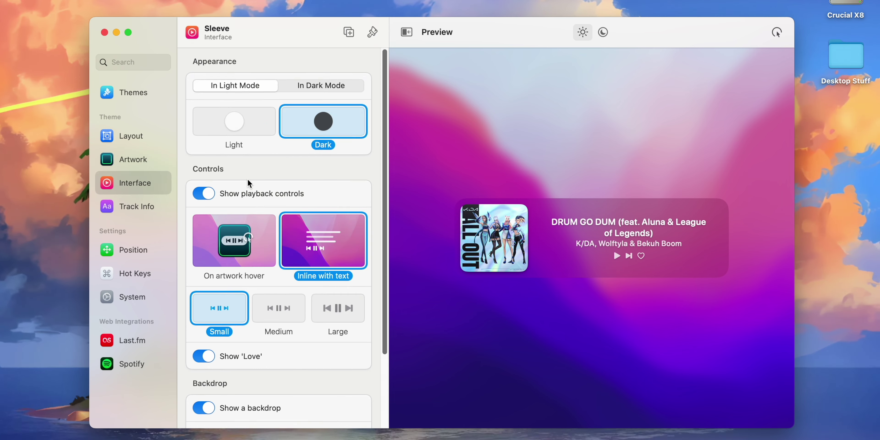
scroll(274, 205, down, 4)
click(337, 259)
scroll(228, 272, down, 2)
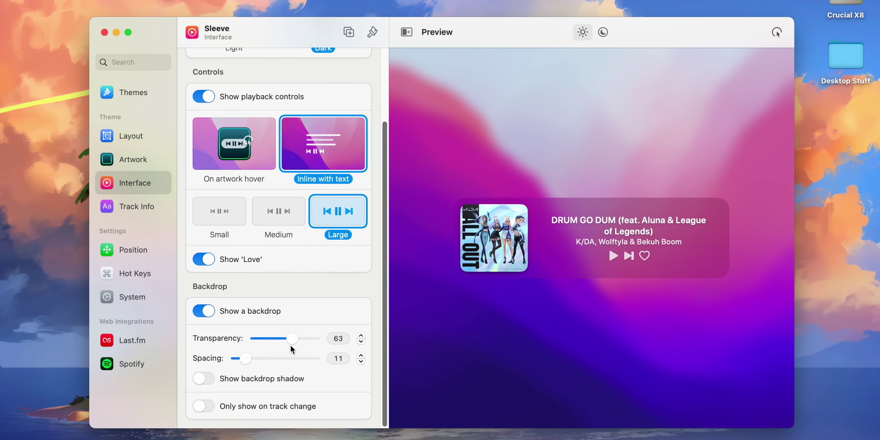
drag(293, 339, 297, 343)
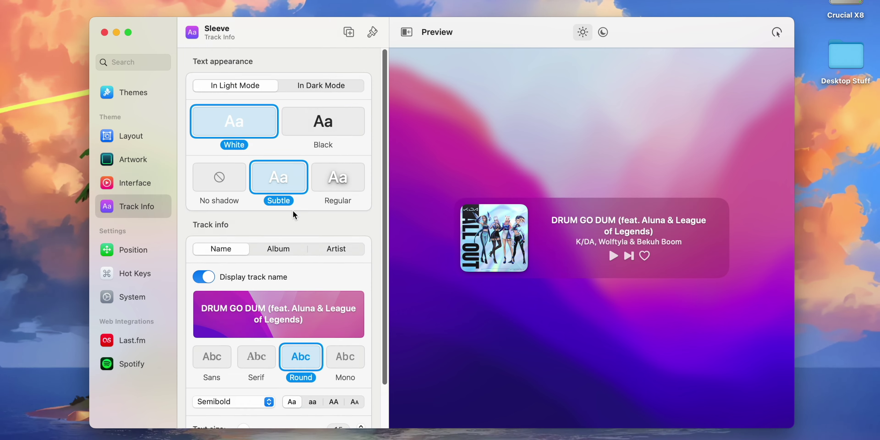
scroll(239, 307, down, 3)
Make the track name bold serif in all caps at text size 20
click(257, 305)
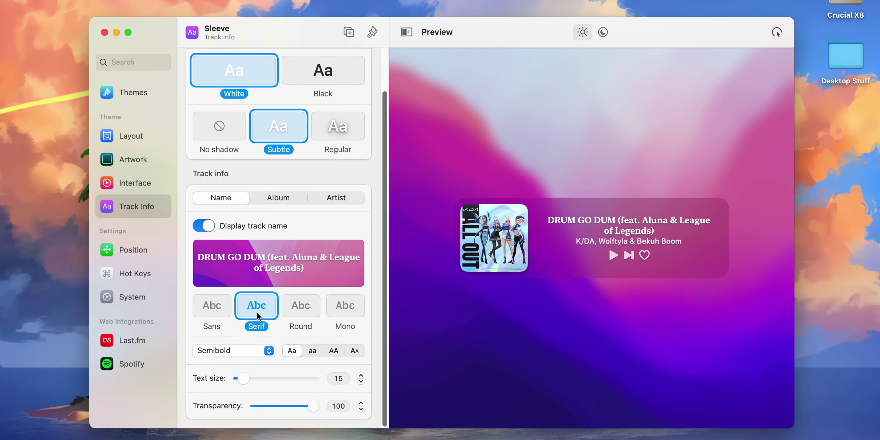
drag(244, 378, 248, 378)
click(334, 350)
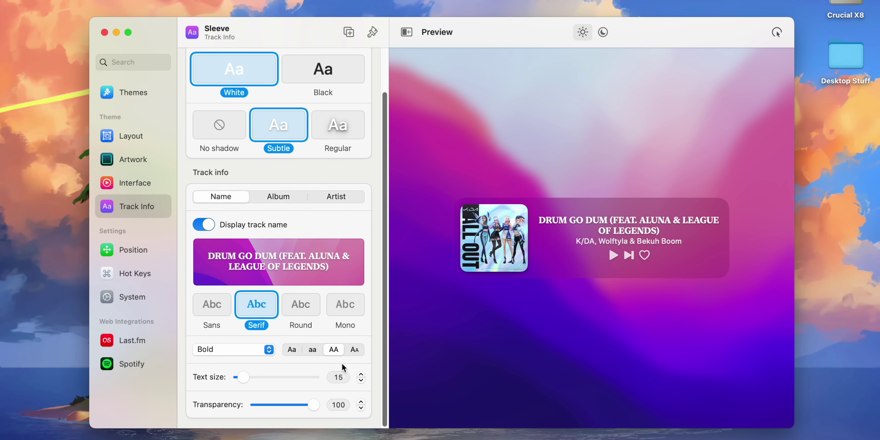
click(291, 201)
Try pinning the widget bottom-right, bottom-centre, bottom-left and at screen centre
click(341, 251)
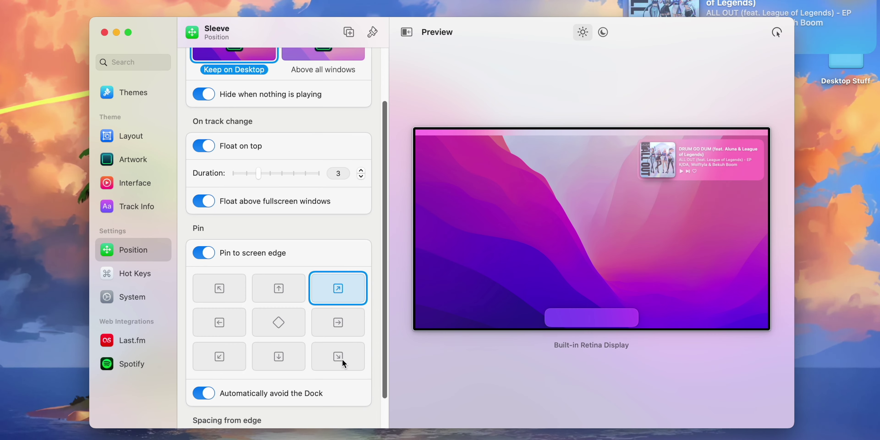
click(342, 363)
click(279, 361)
click(212, 359)
click(282, 328)
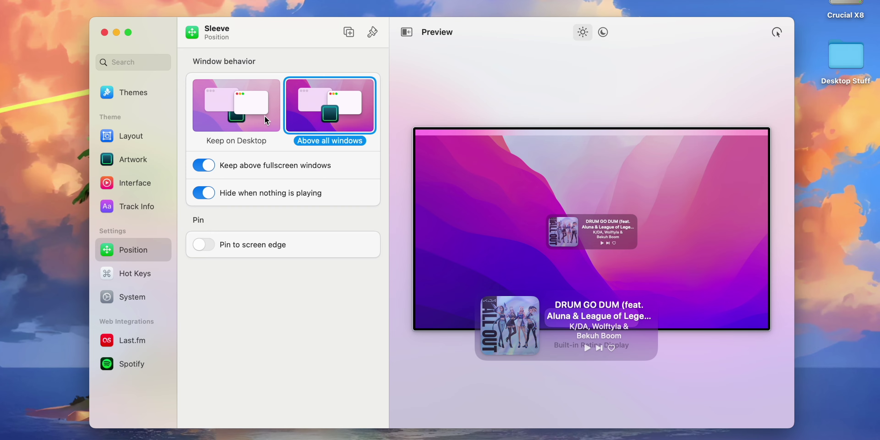
Set the widget's window behavior to Keep on Desktop instead of floating above windows
click(262, 118)
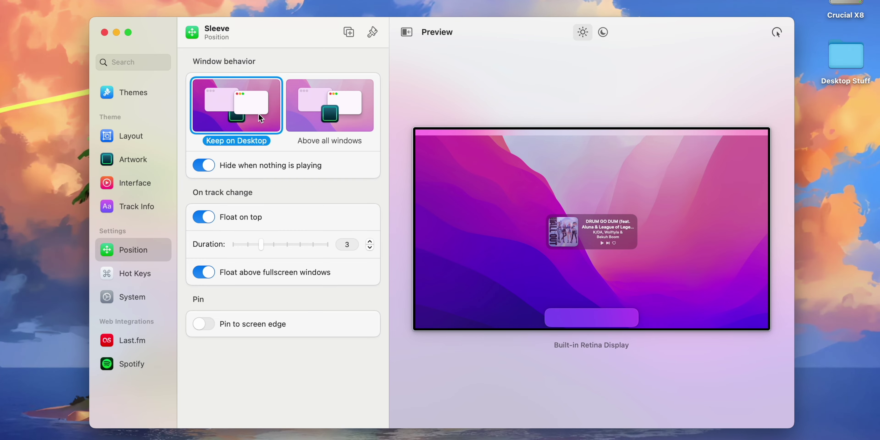
click(316, 113)
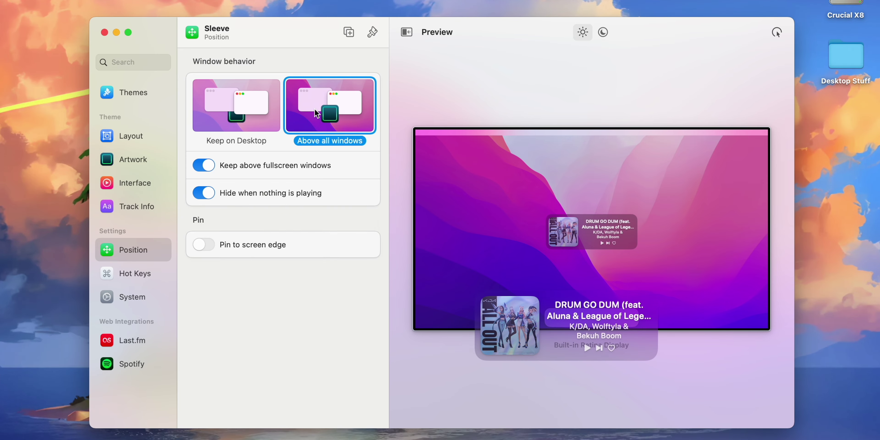
click(255, 117)
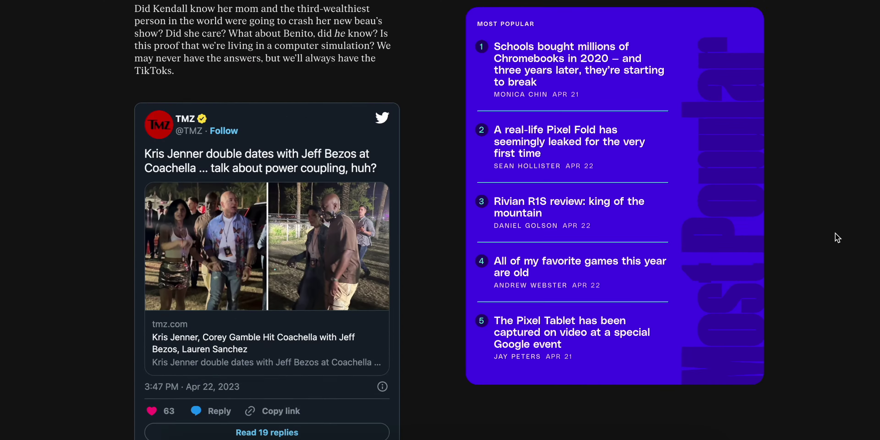
scroll(835, 236, up, 10)
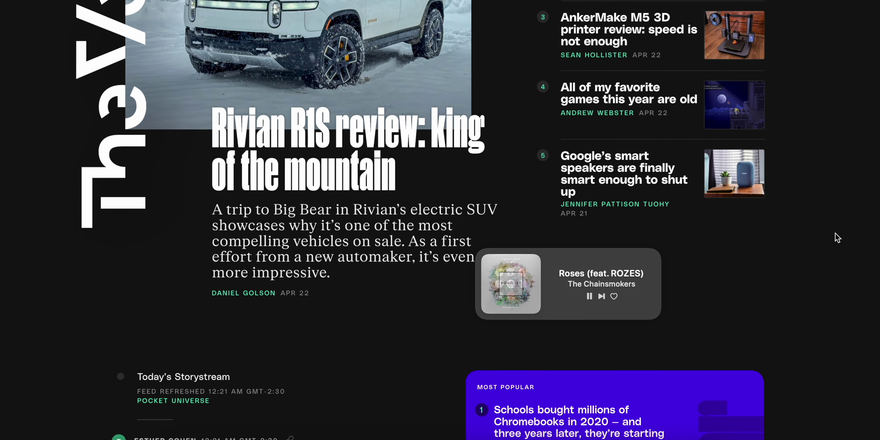
Scroll the Sleeve 2 page to the Mac App Store and $5.99 Buy Directly buttons
scroll(838, 238, up, 1)
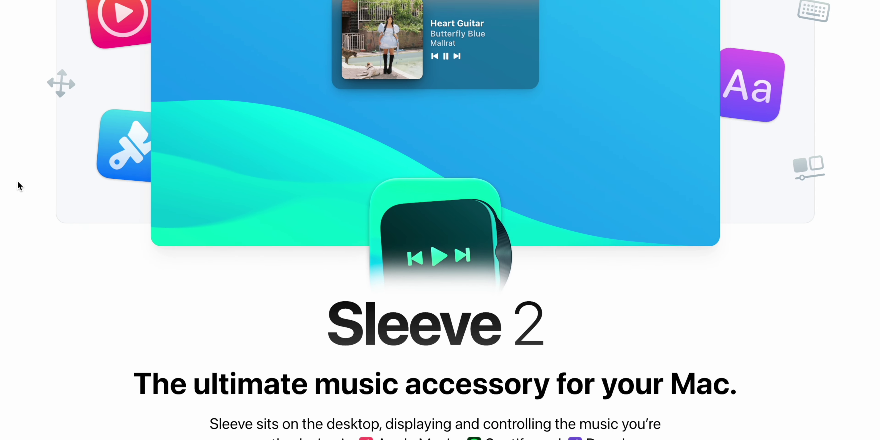
scroll(18, 185, down, 6)
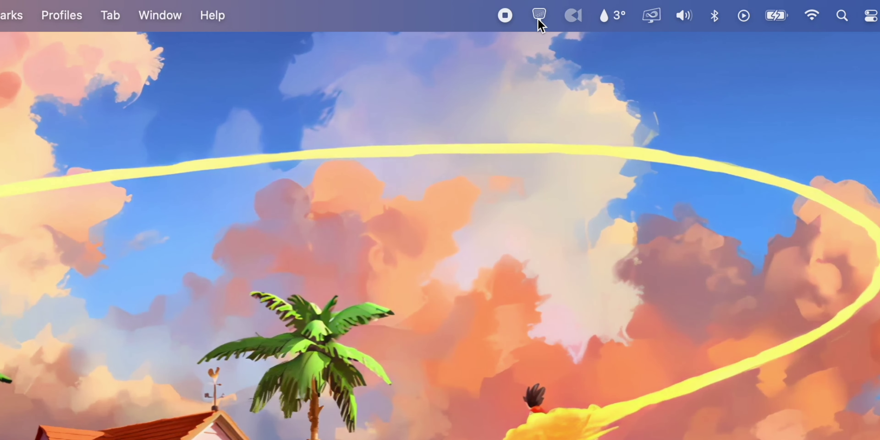
Show Hand Mirror's live webcam preview from its menu-bar icon
click(539, 18)
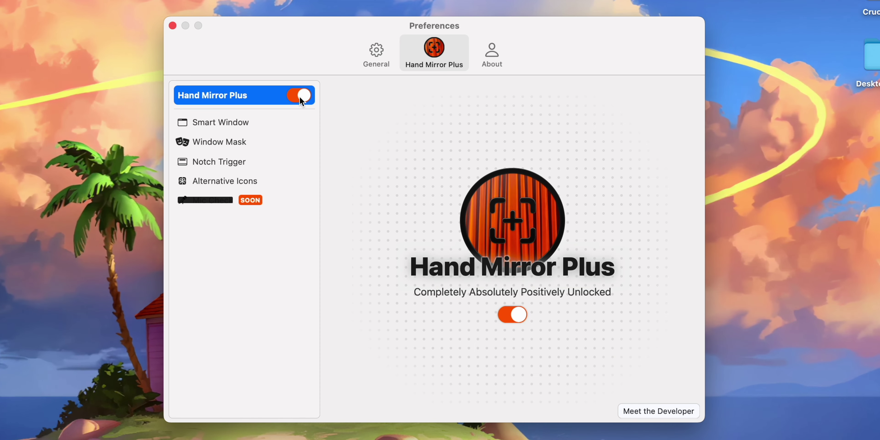
View the Notch Trigger settings in Hand Mirror Preferences
click(225, 164)
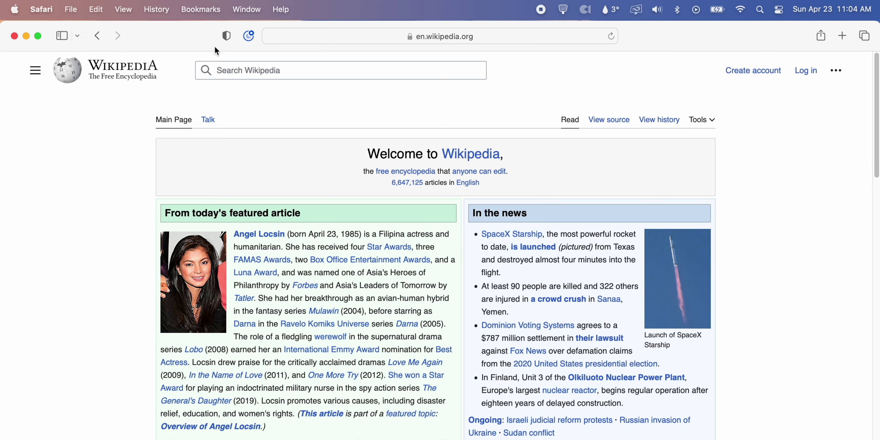
Set Noir to always darken wikipedia.org, then close the popover to view the page
click(248, 35)
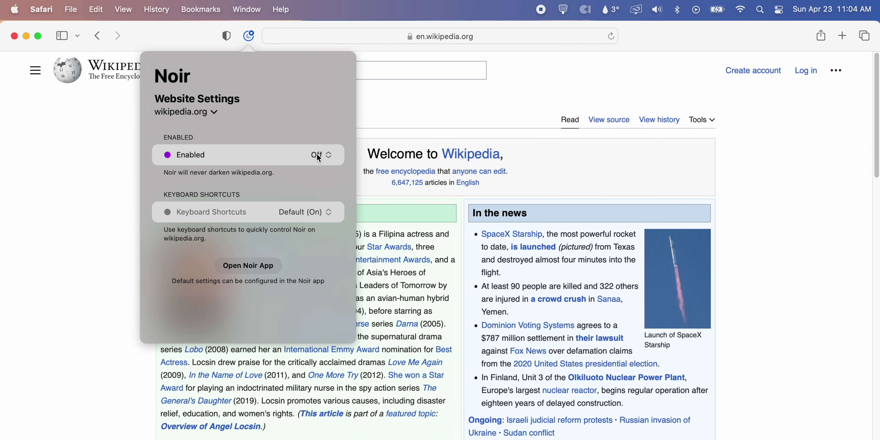
click(319, 141)
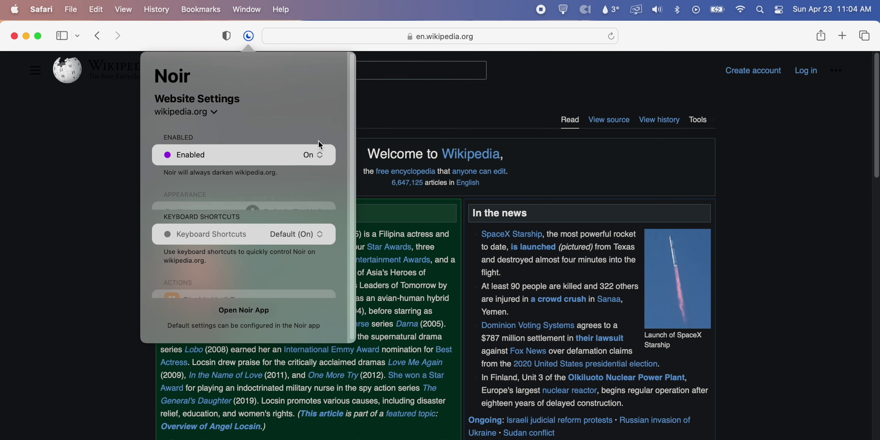
click(783, 172)
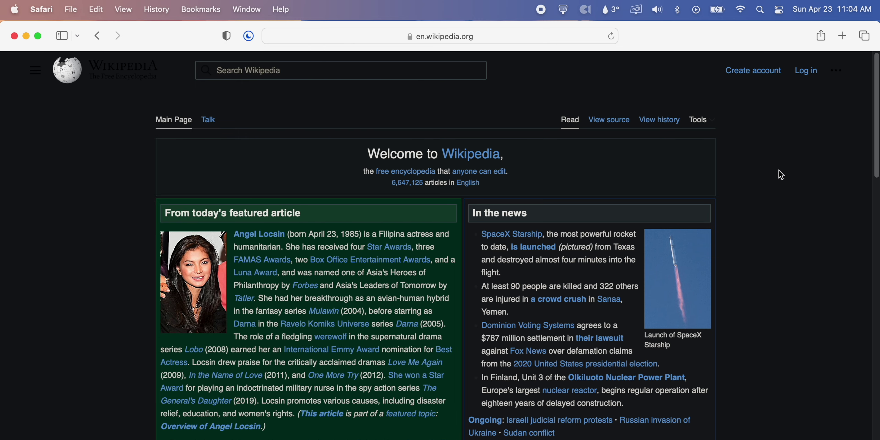
scroll(767, 202, down, 15)
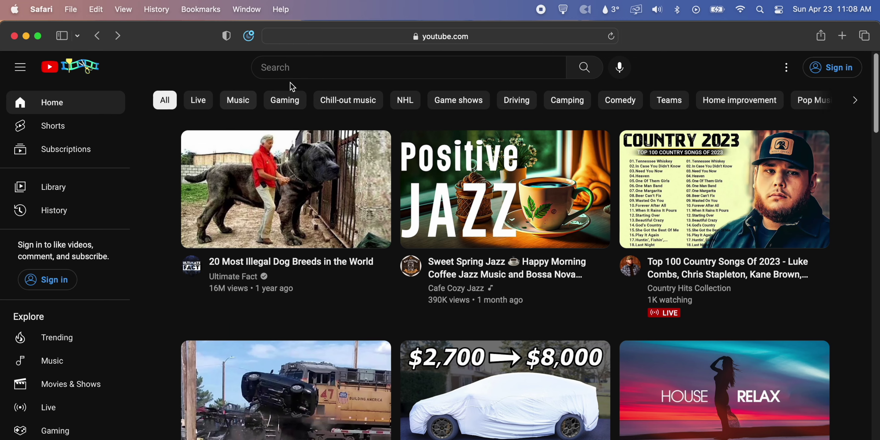
Load reddit.com in Safari
click(354, 40)
text(reddit)
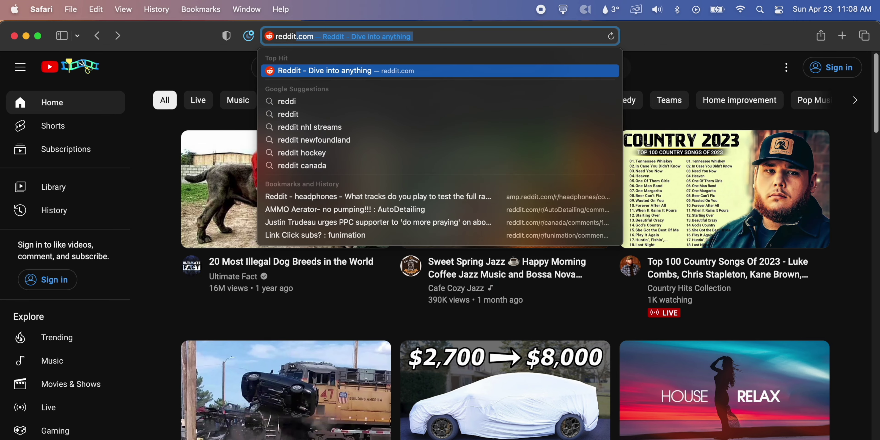
key(Return)
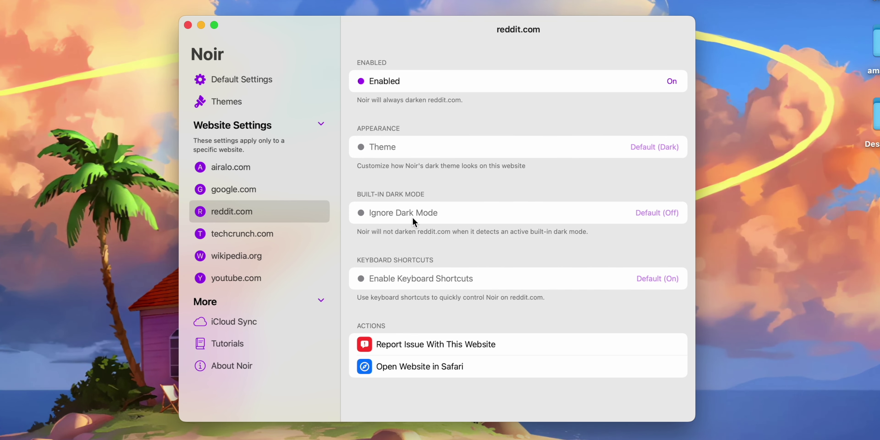
Set Ignore Dark Mode to On for reddit.com and check Reddit in Safari
click(666, 215)
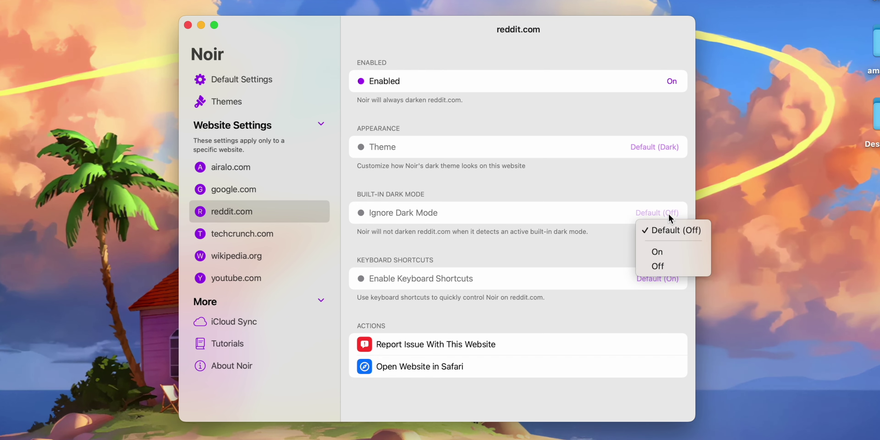
click(663, 252)
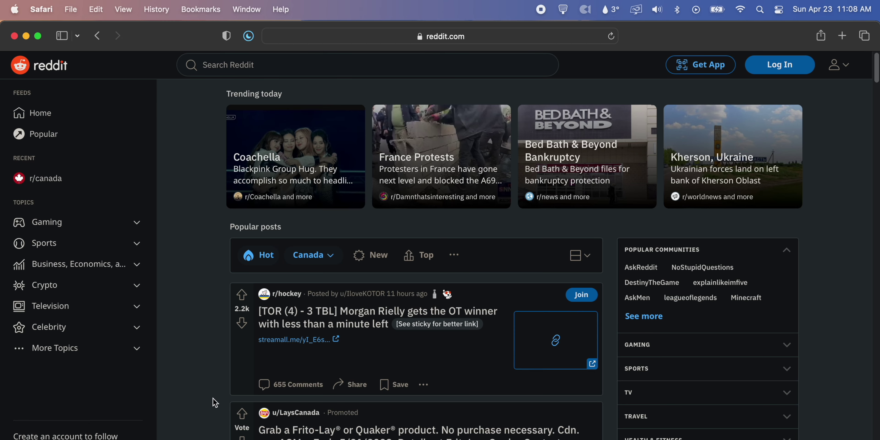
scroll(215, 403, down, 5)
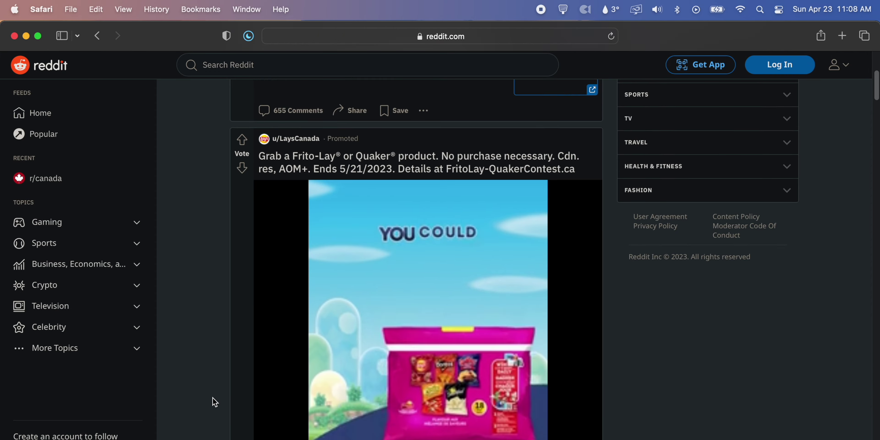
scroll(214, 402, down, 5)
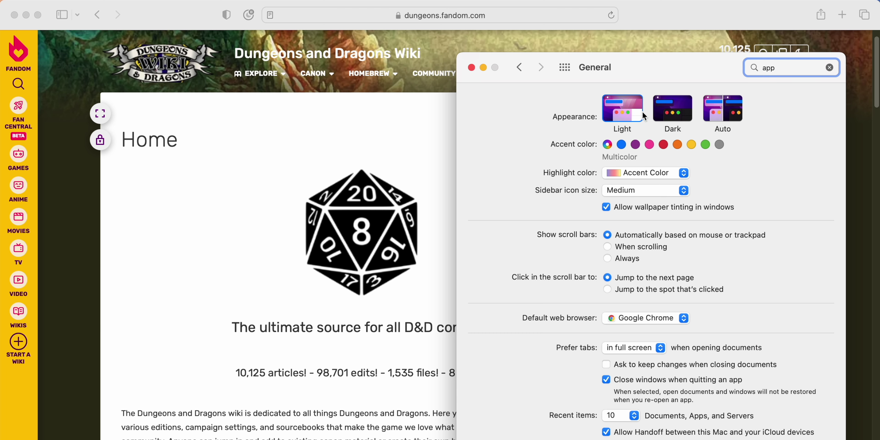
Select the Dark appearance in System Settings General
click(676, 112)
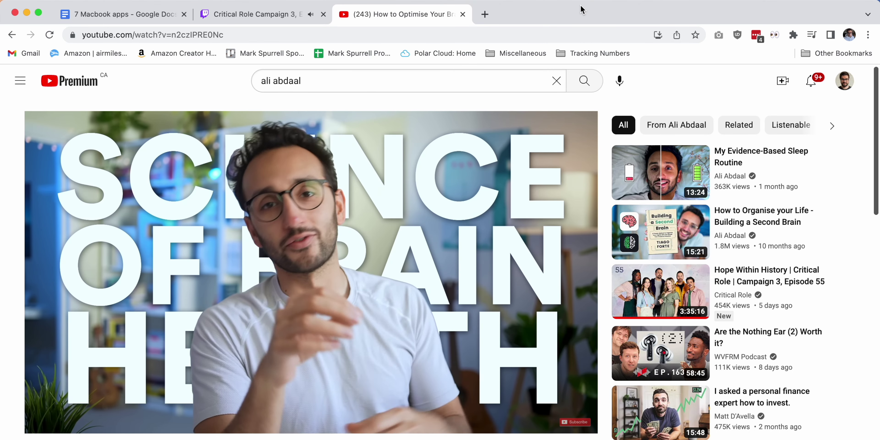
Snap Chrome left and Notes right, the D&D wiki top-right via Ctrl+Option+I, and OneNote left
drag(582, 11, 1, 177)
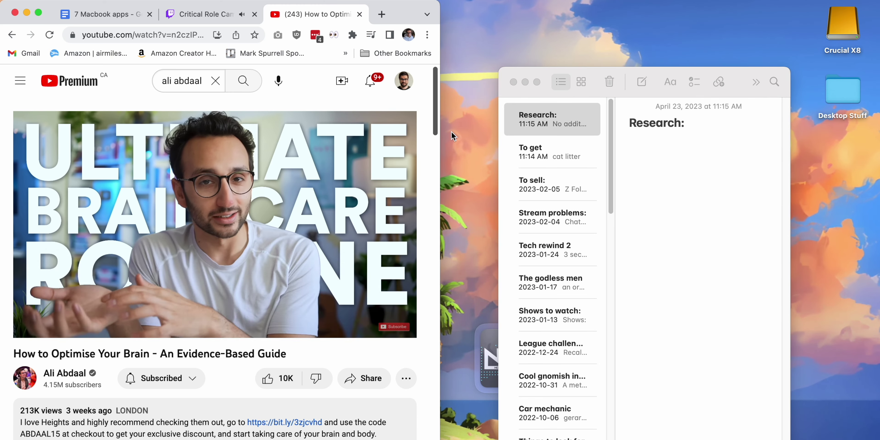
drag(652, 74, 879, 107)
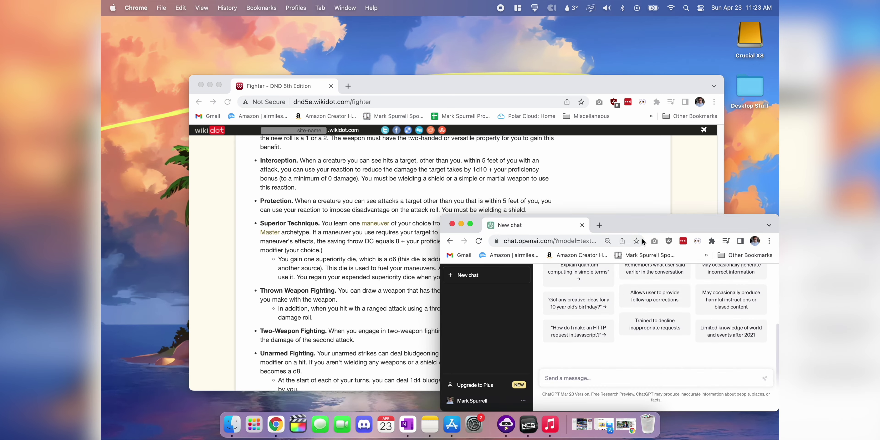
key(ctrl+alt+i)
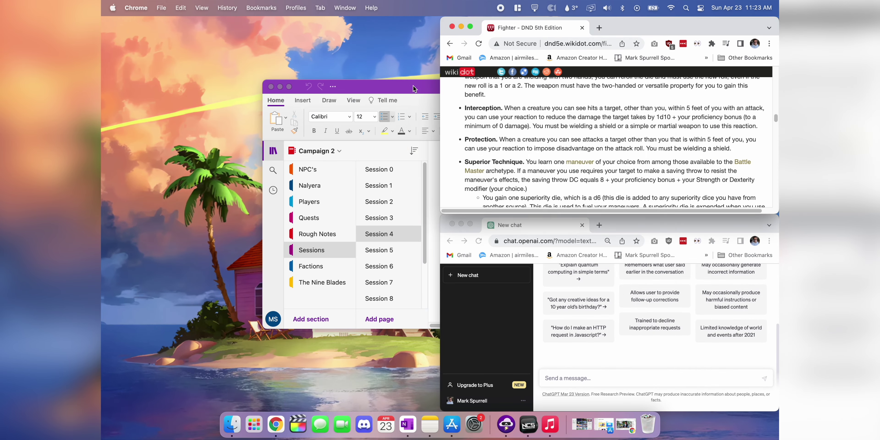
drag(413, 86, 102, 97)
scroll(539, 120, up, 15)
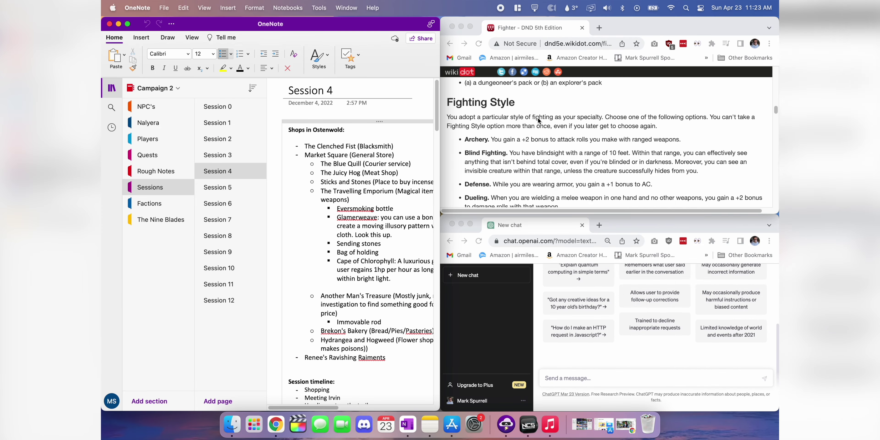
scroll(329, 226, down, 5)
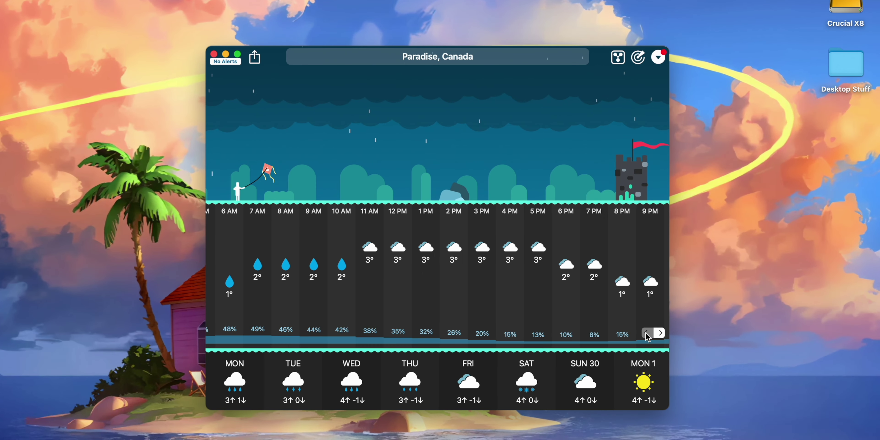
Check the 6 AM hourly conditions, then open Sunday 30's detailed forecast for Paradise
scroll(647, 336, right, 5)
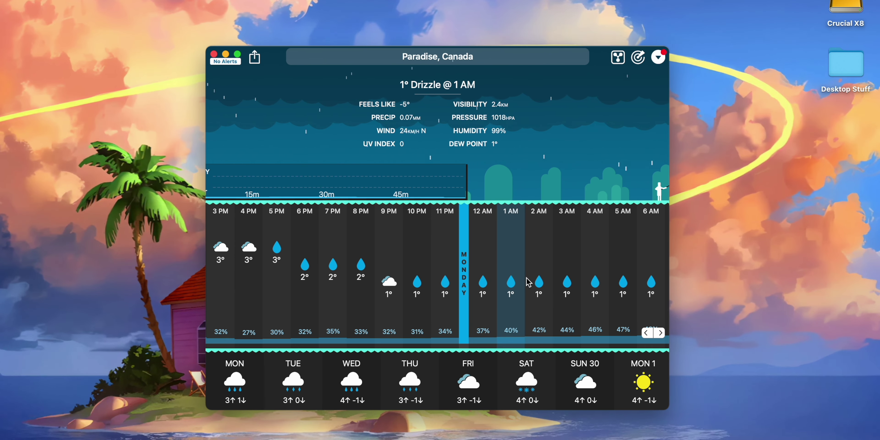
click(649, 285)
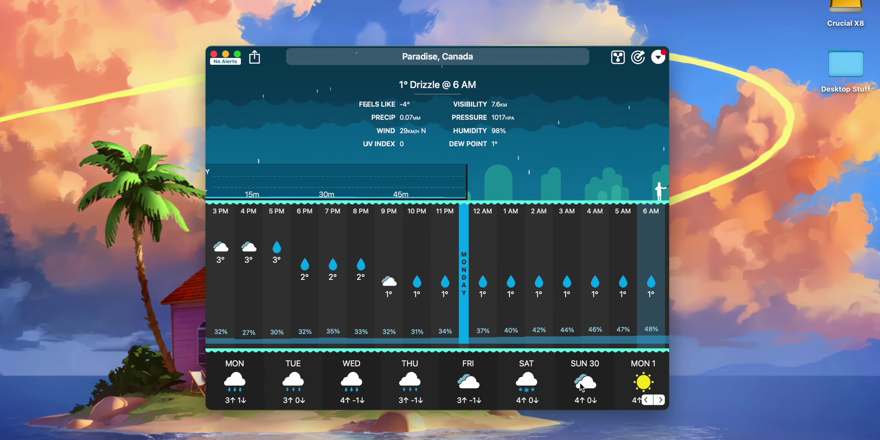
click(581, 387)
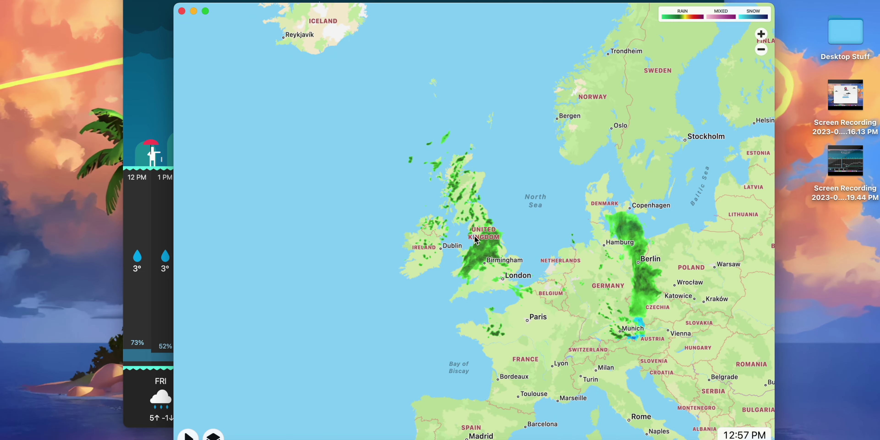
Pan and zoom the rain radar over England, then minimize CARROT and show its menu-bar forecast
scroll(474, 239, up, 5)
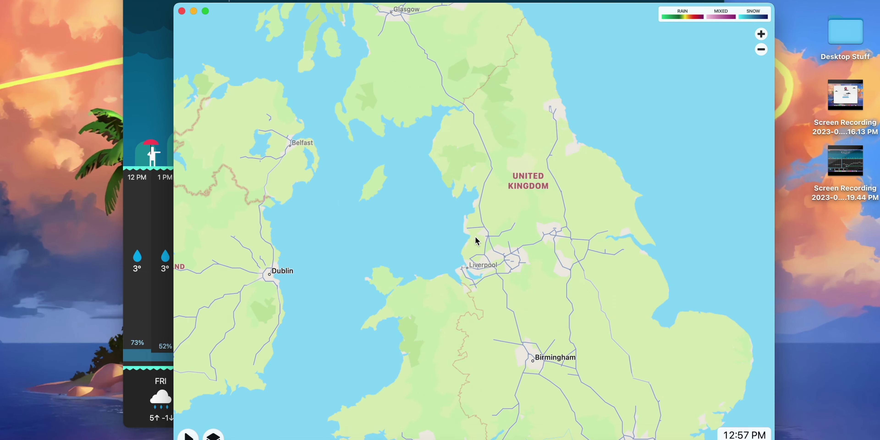
drag(606, 311, 430, 289)
scroll(429, 289, down, 5)
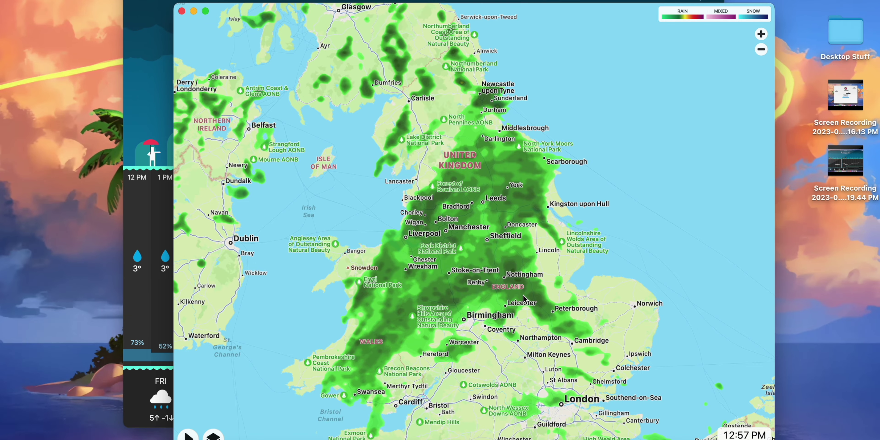
scroll(524, 299, down, 2)
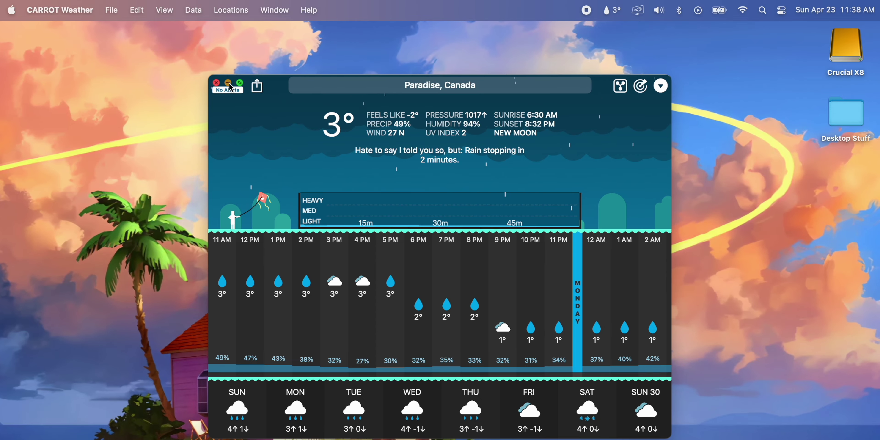
click(228, 83)
click(611, 13)
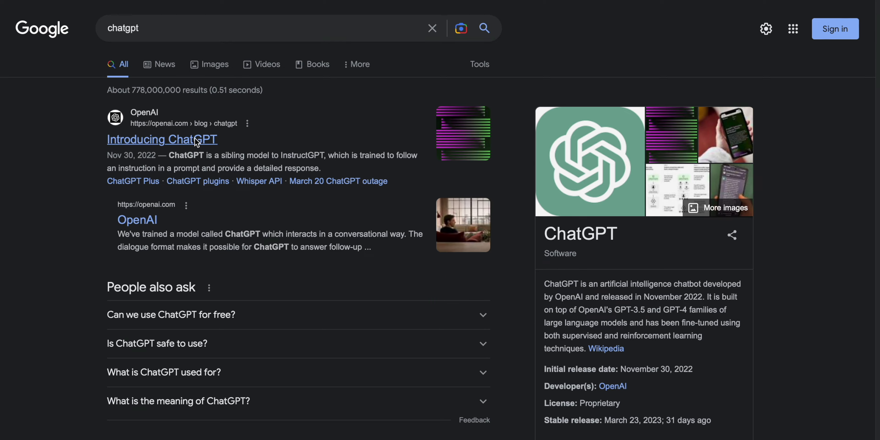
Open OpenAI's Introducing ChatGPT article and launch Try ChatGPT in a new tab
click(195, 139)
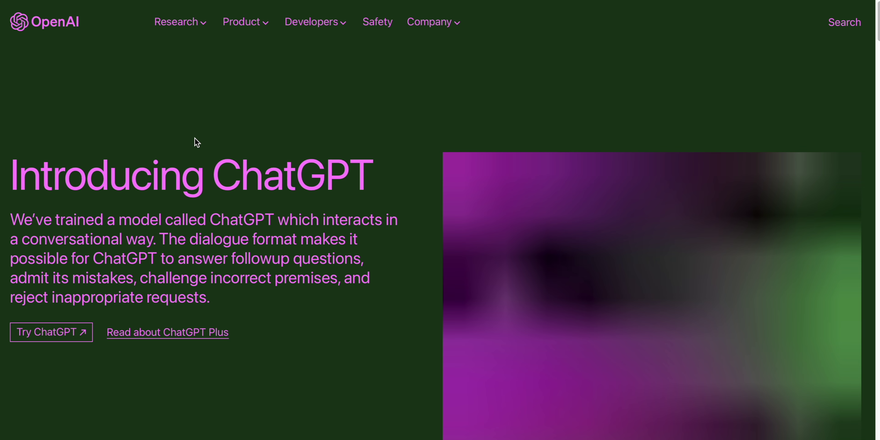
scroll(595, 50, down, 1)
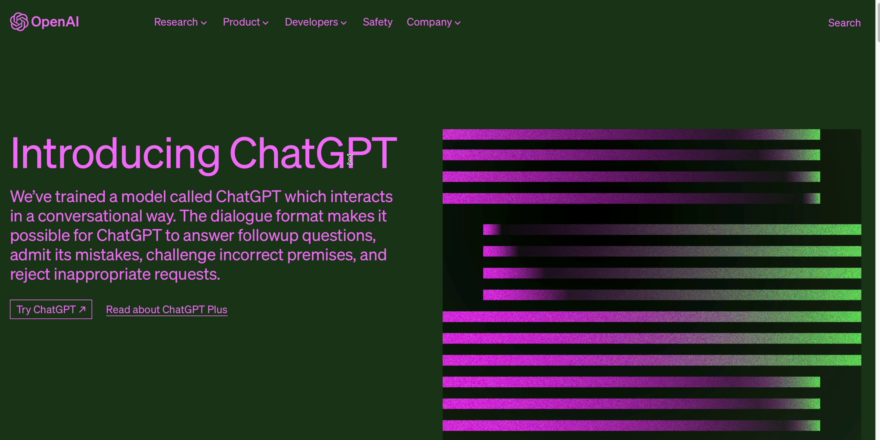
click(66, 300)
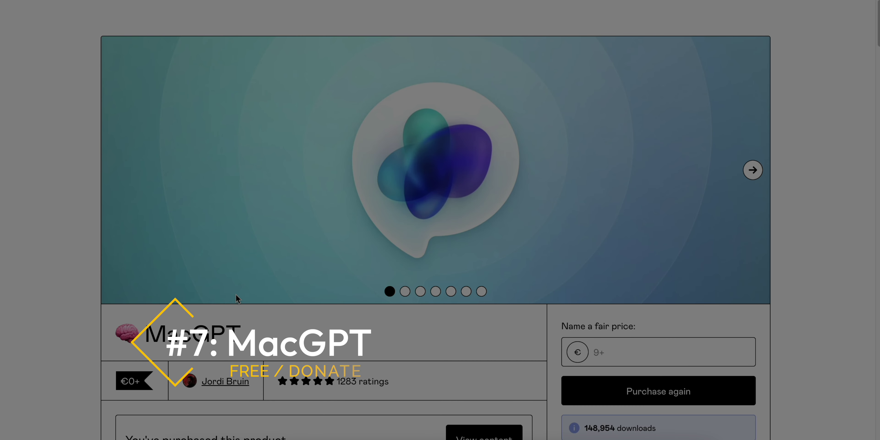
Scroll the Gumroad MacGPT page to review its price and ratings
scroll(95, 259, down, 6)
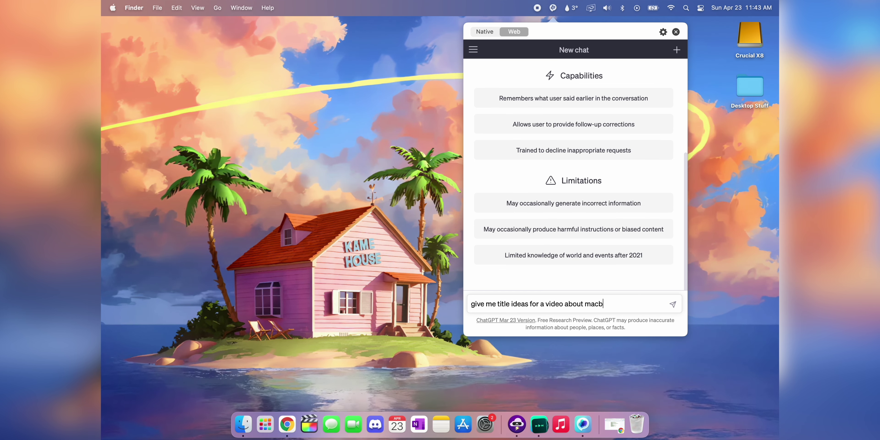
Ask MacGPT for MacBook video title ideas, then for low-level D&D combat encounter ideas
text(apps)
key(Return)
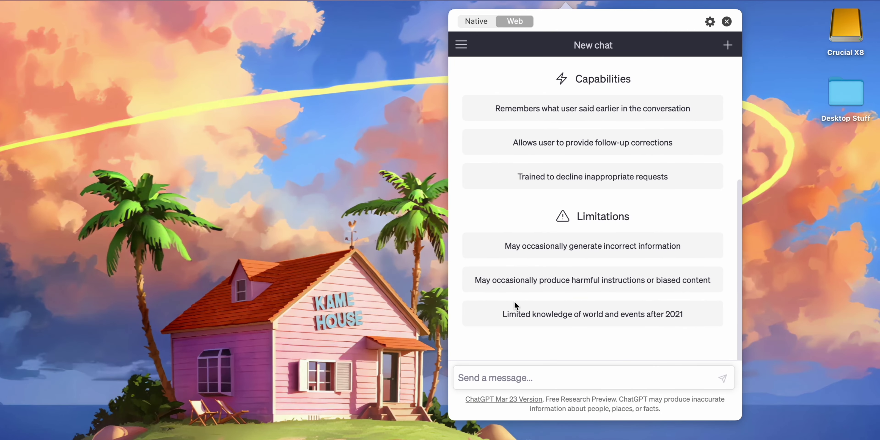
text(giv)
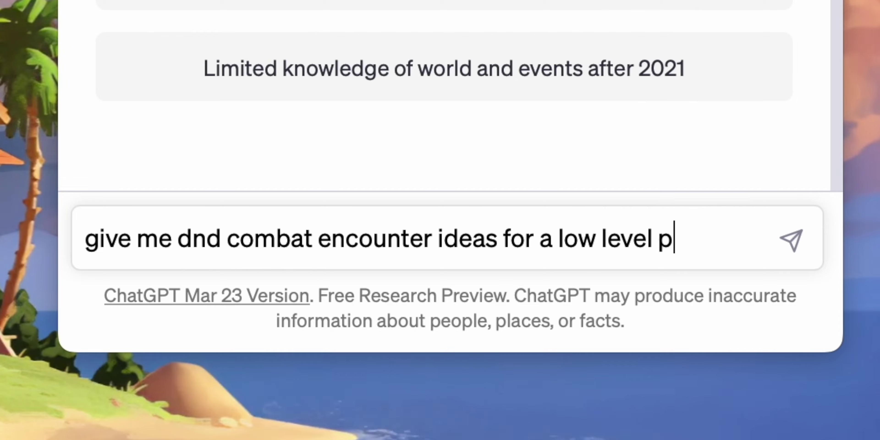
text(arty)
key(Return)
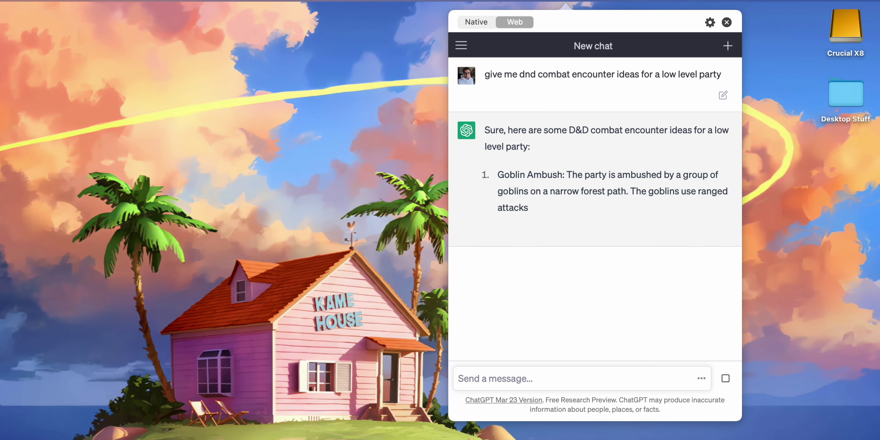